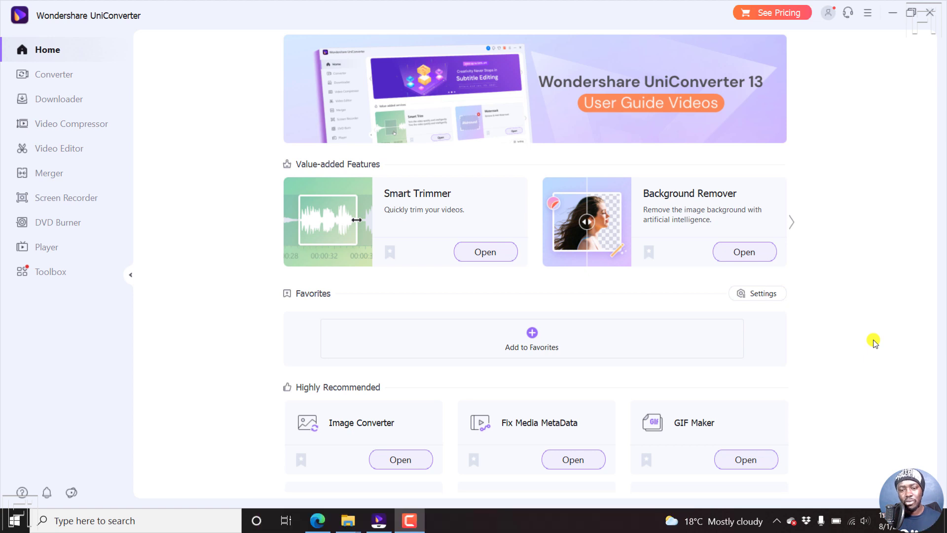
# Advance the Value-added Features carousel to show Subtitle Editor and Watermark Editor
pyautogui.click(792, 221)
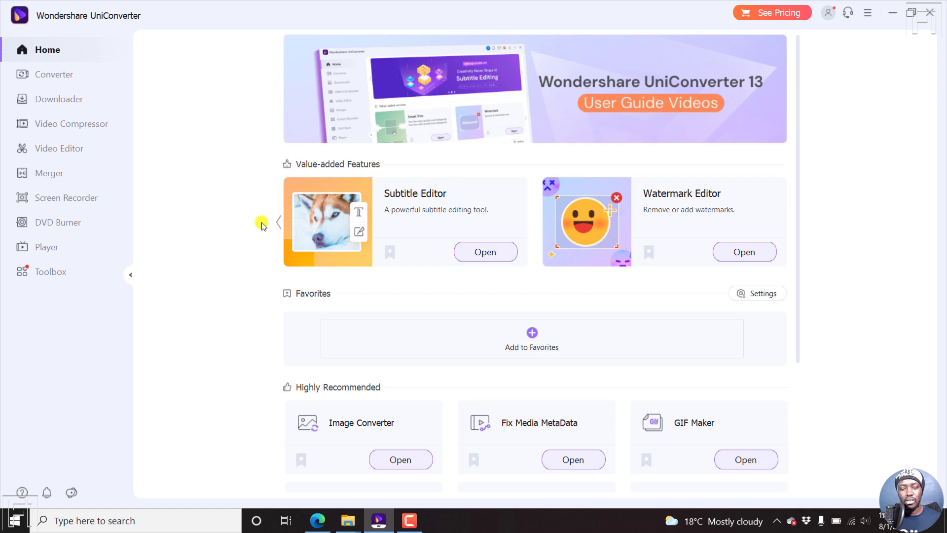
# Open the Subtitle Editor from Toolbox and dismiss the Internet connection error
pyautogui.click(50, 275)
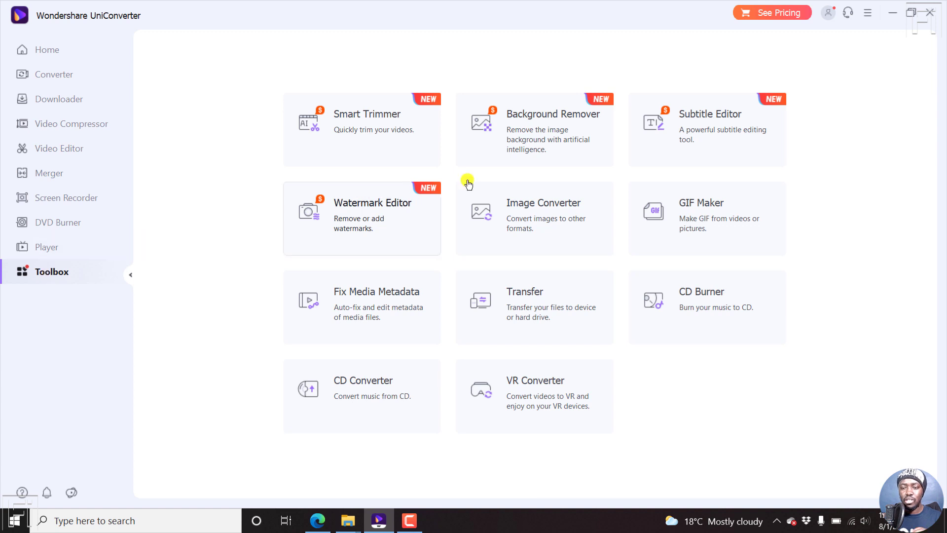
pyautogui.click(704, 128)
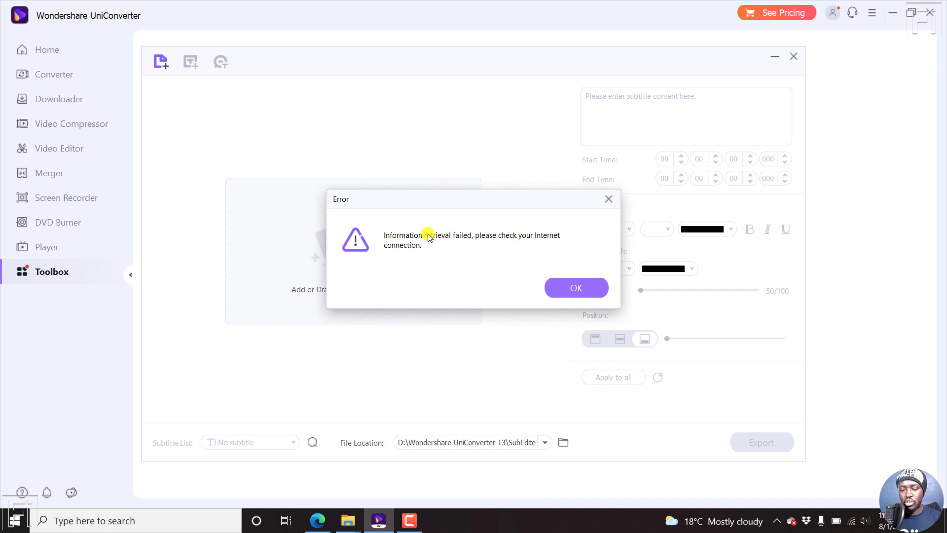
pyautogui.click(565, 284)
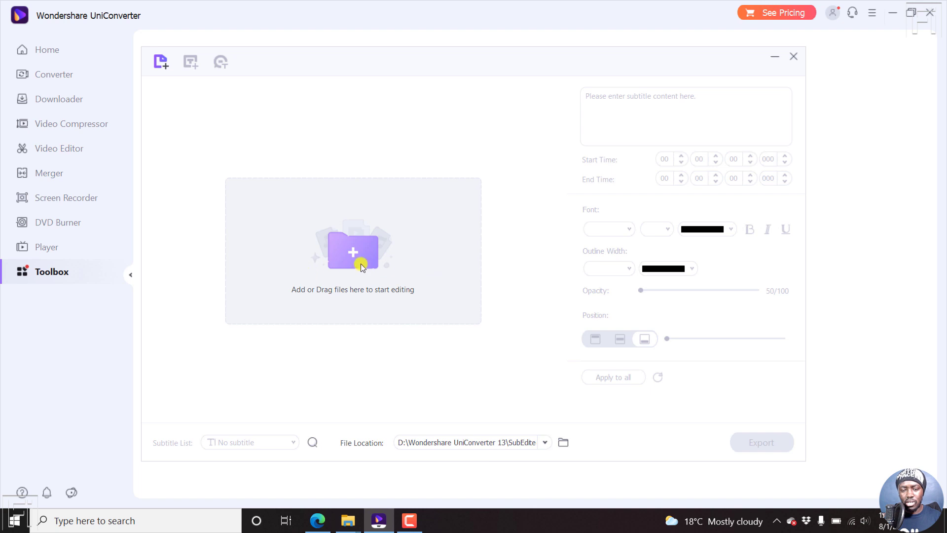
# Add the '[UPDATE] Easily Download YouTube Subtitles as Transcripts' video to the editor
pyautogui.click(358, 260)
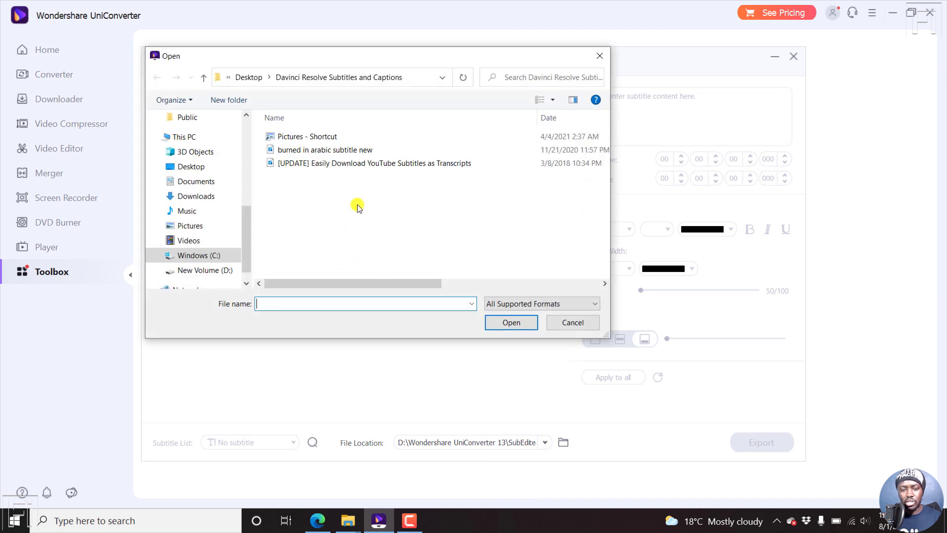
pyautogui.click(388, 163)
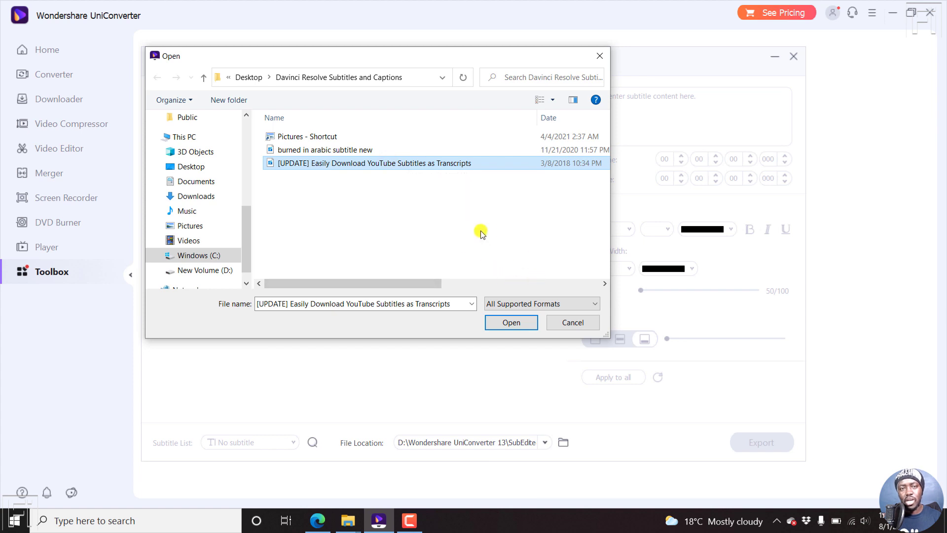
pyautogui.click(510, 324)
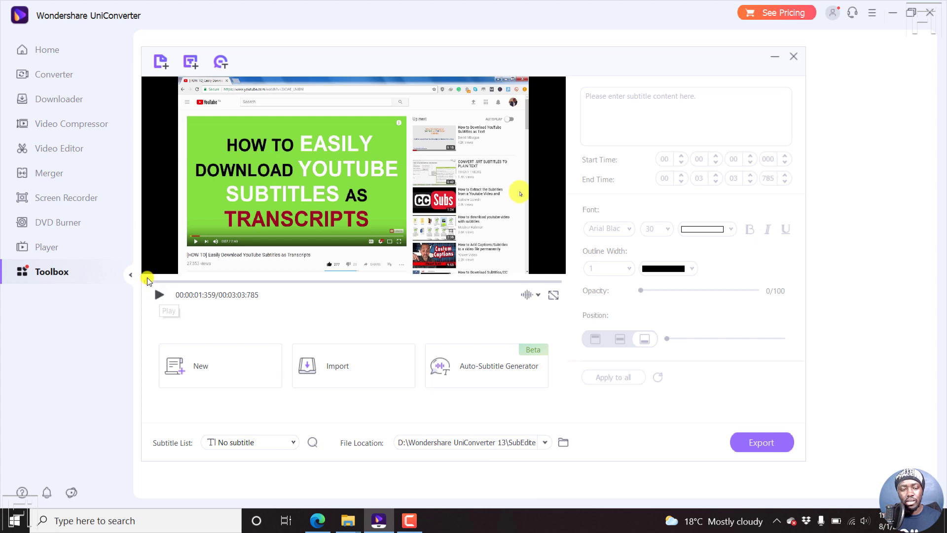
pyautogui.click(147, 282)
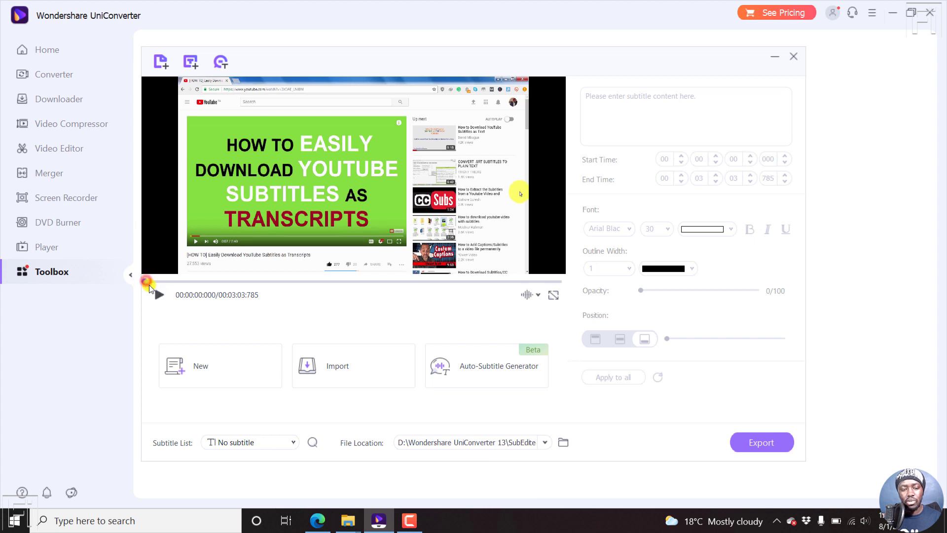
pyautogui.click(539, 296)
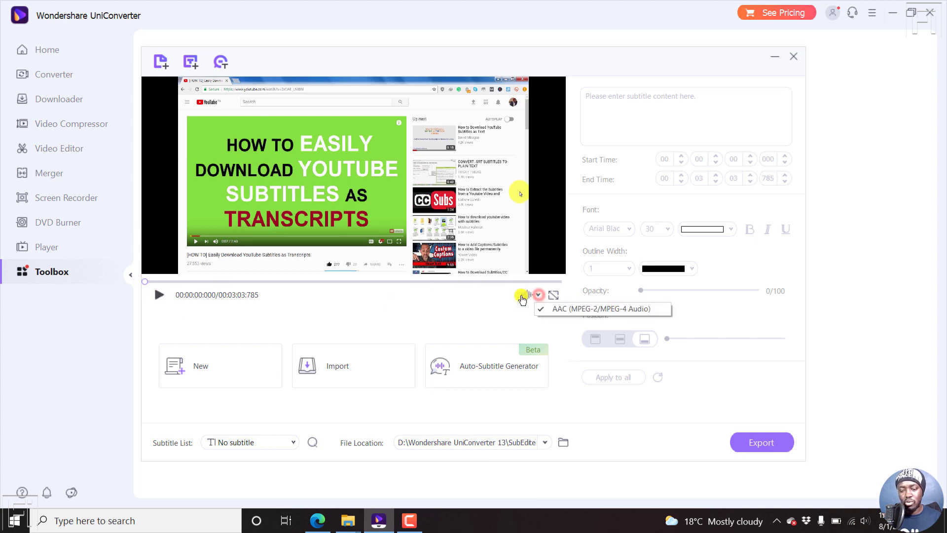
pyautogui.click(524, 296)
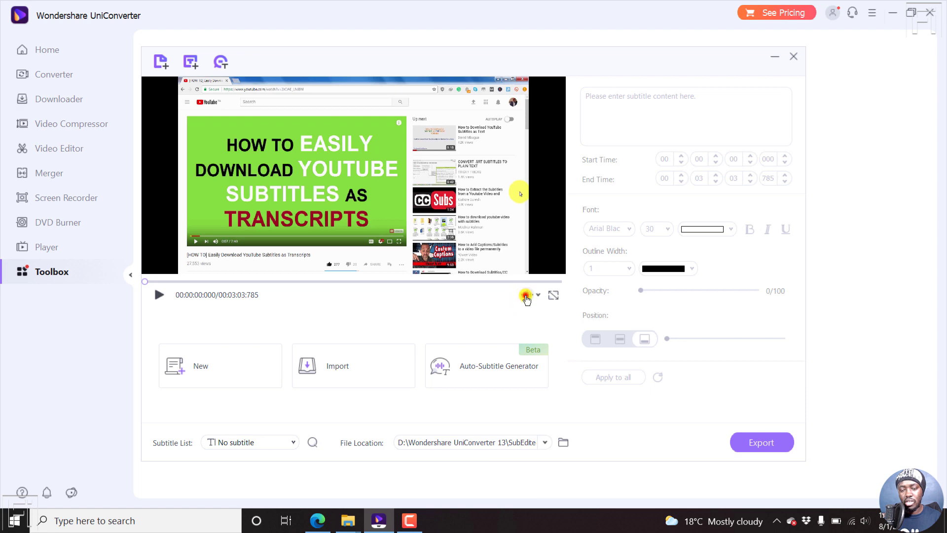
pyautogui.click(525, 296)
pyautogui.click(555, 296)
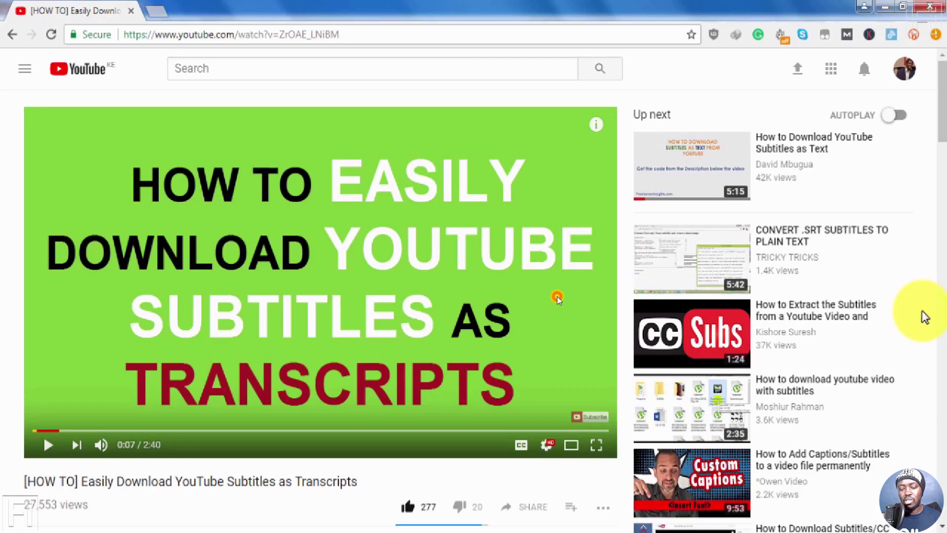
pyautogui.press('Escape')
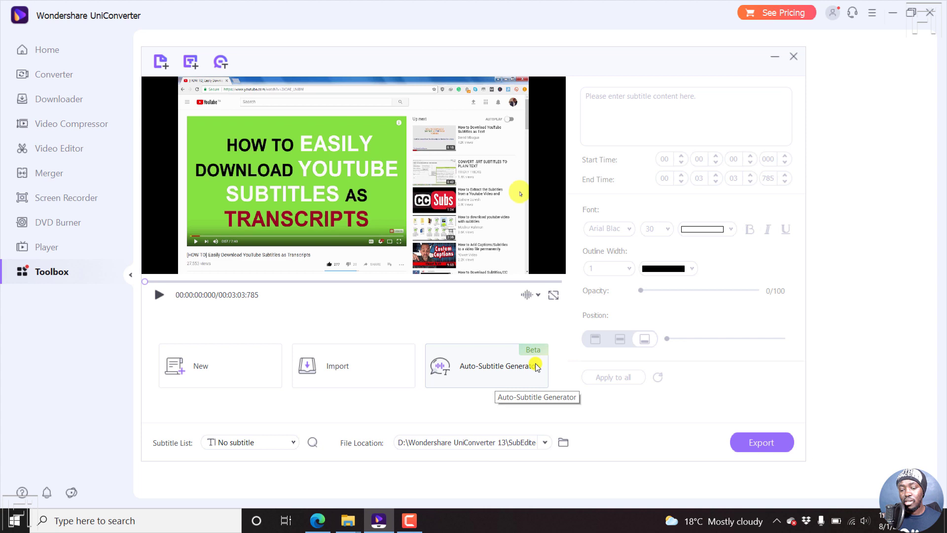
pyautogui.click(474, 365)
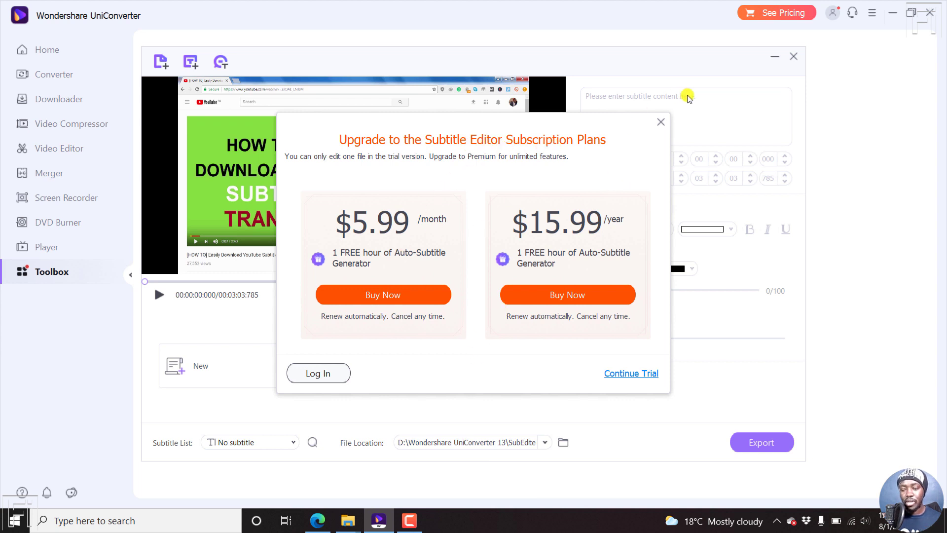
pyautogui.click(661, 123)
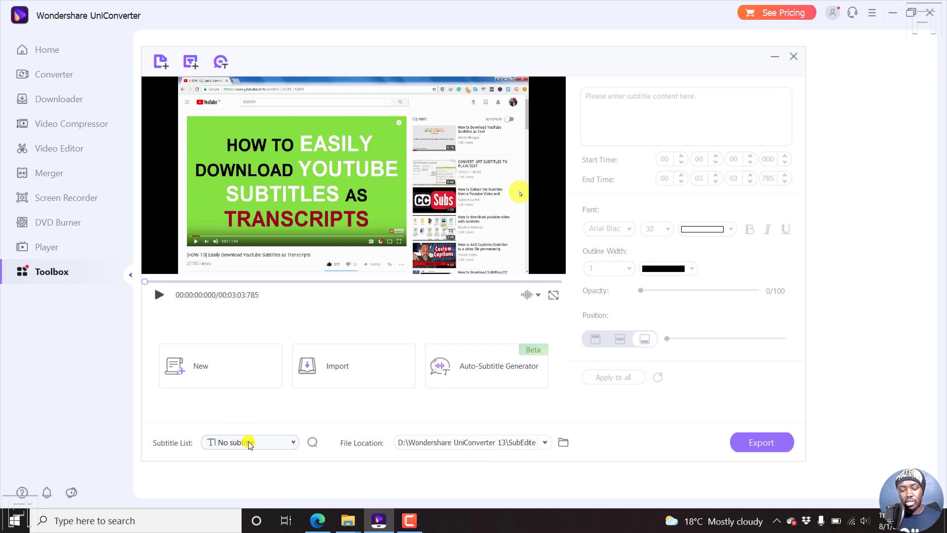
pyautogui.click(295, 444)
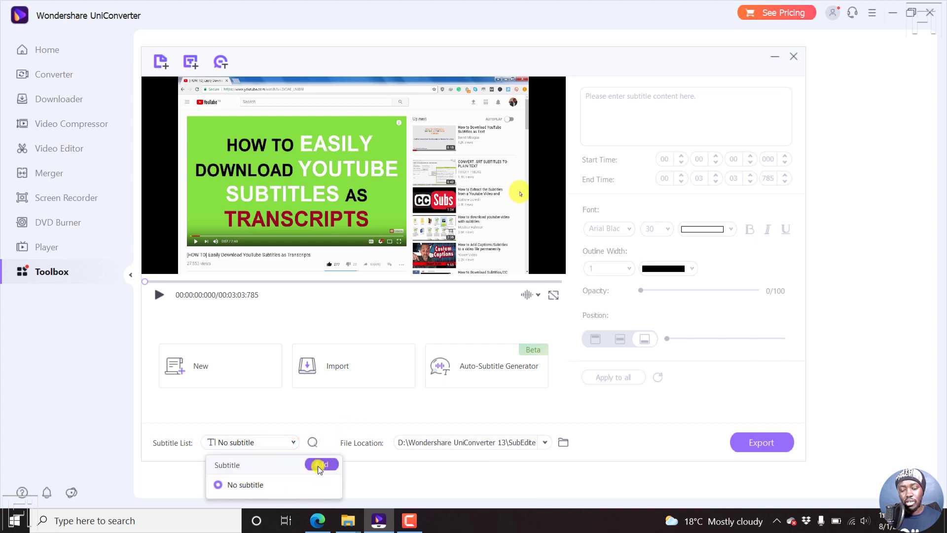
pyautogui.click(379, 428)
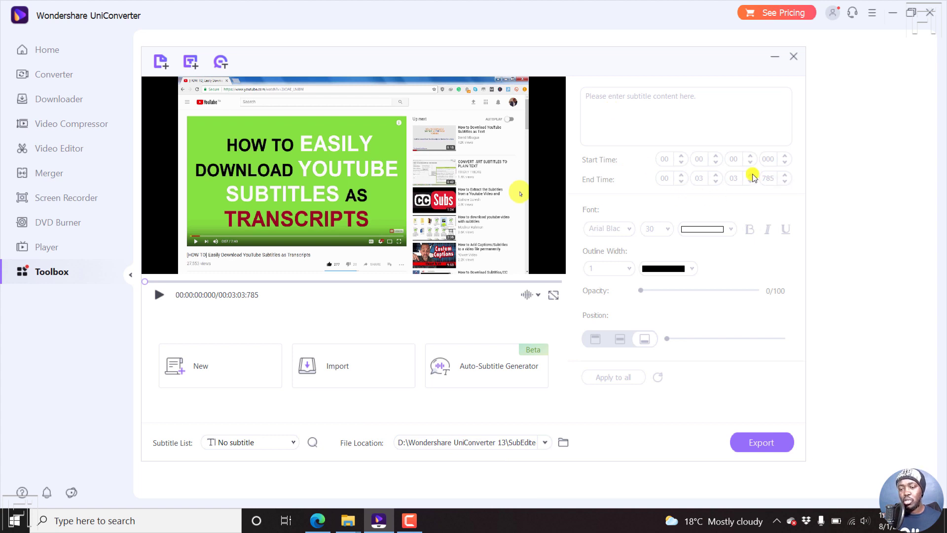
# Import the 'Easily Download YouTube Subtitles as Transcripts' subtitle file into the caption list
pyautogui.click(343, 373)
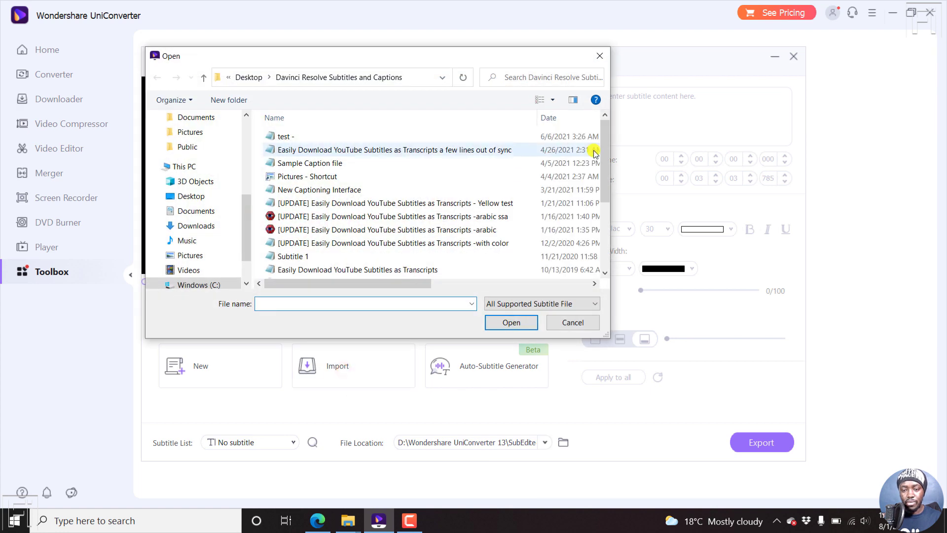
pyautogui.moveTo(605, 136); pyautogui.dragTo(606, 180)
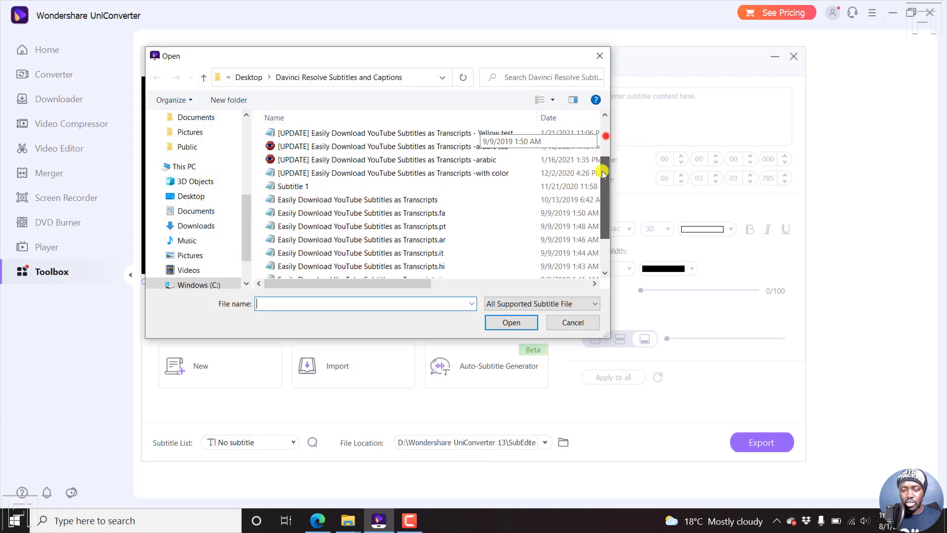
pyautogui.click(417, 187)
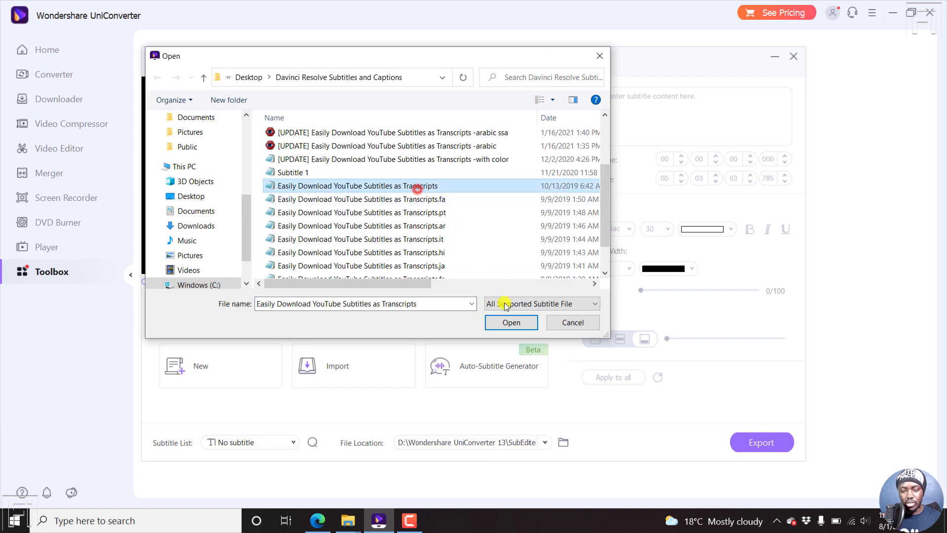
pyautogui.click(512, 323)
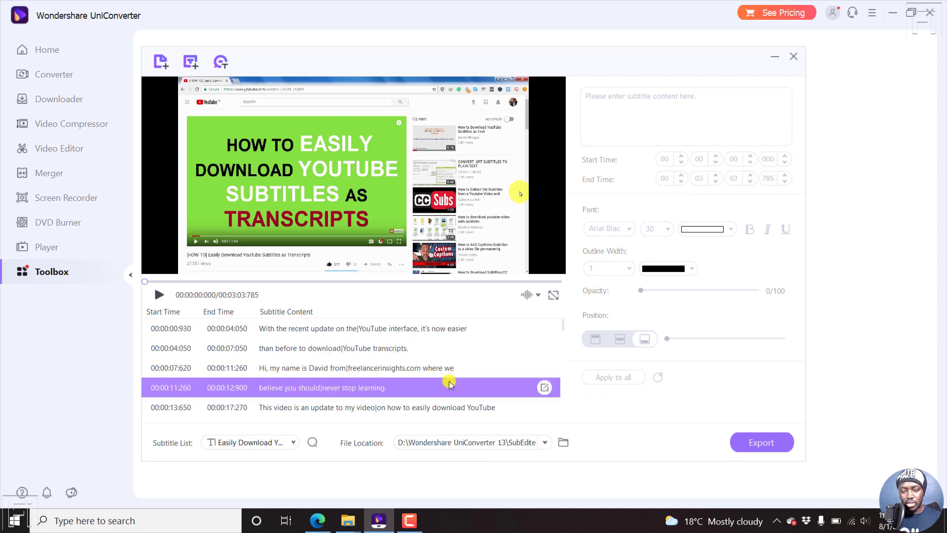
# Select the first subtitle line and set its font size to 25
pyautogui.click(328, 329)
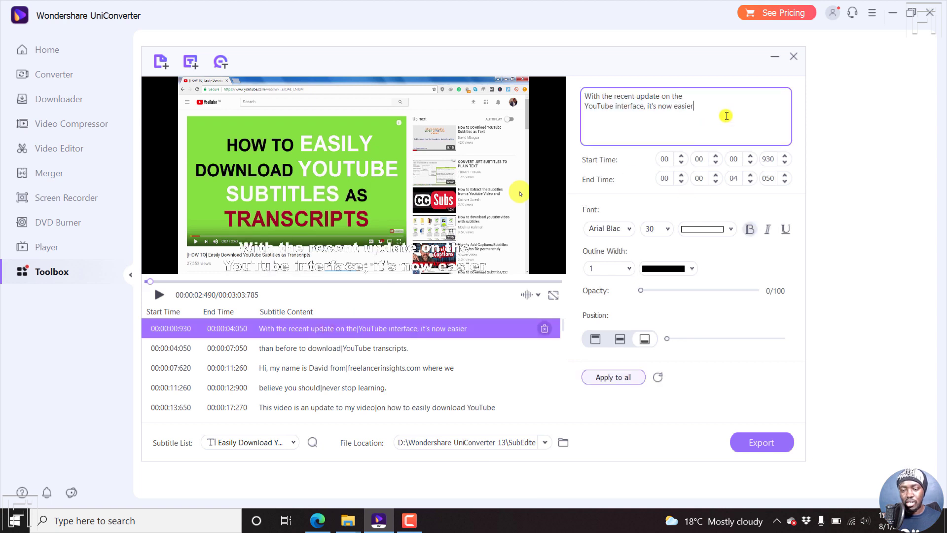
pyautogui.click(719, 112)
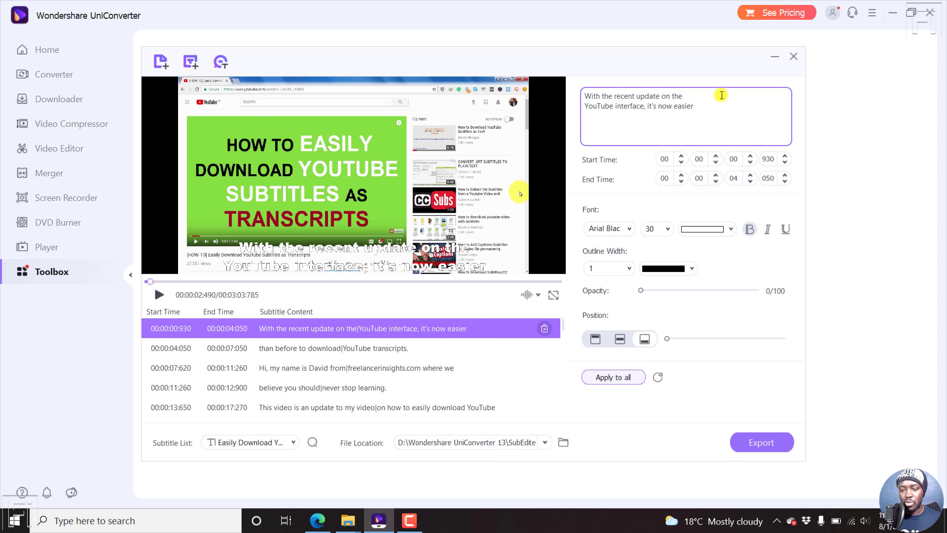
pyautogui.click(666, 230)
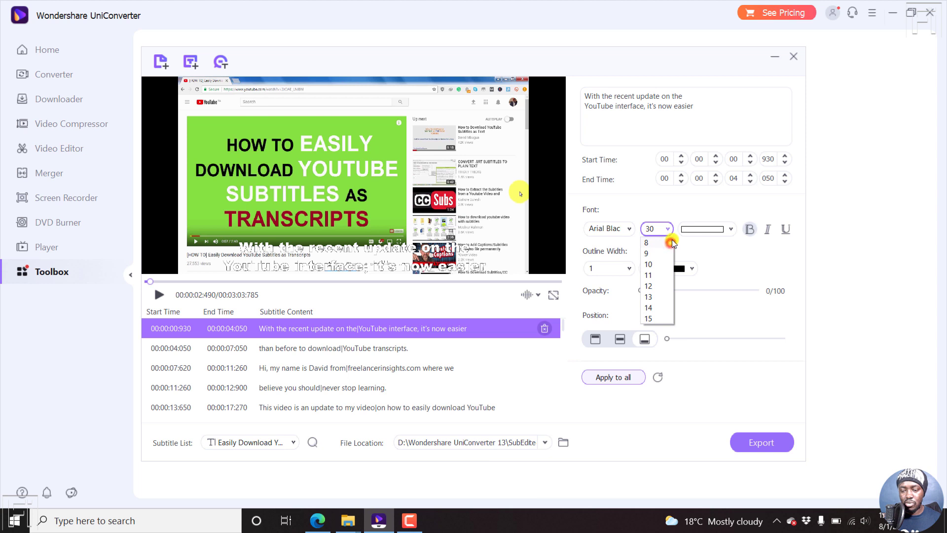
pyautogui.scroll(-1, 672, 244)
pyautogui.scroll(-2, 672, 244)
pyautogui.scroll(-1, 671, 246)
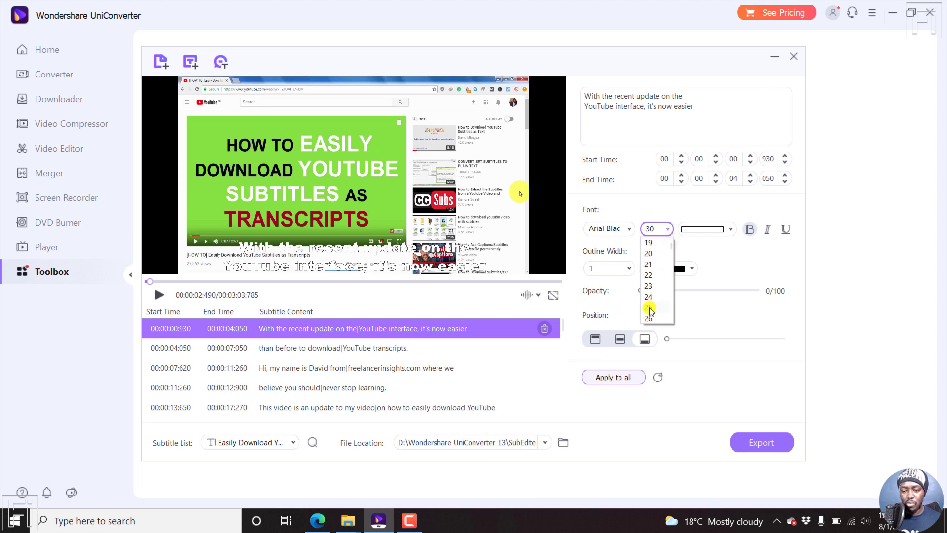
pyautogui.click(649, 308)
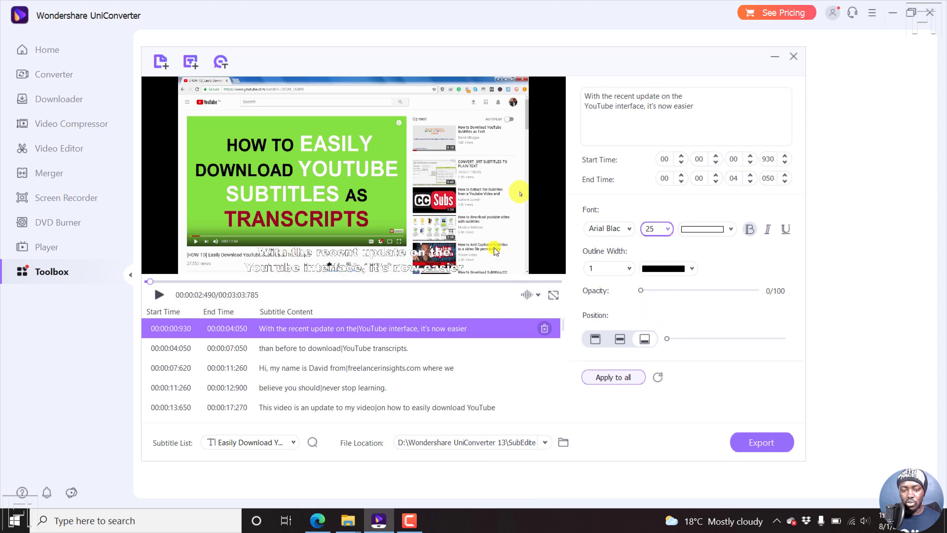
# Make the text yellow, toggle bold and underline, and set outline width 4
pyautogui.click(700, 230)
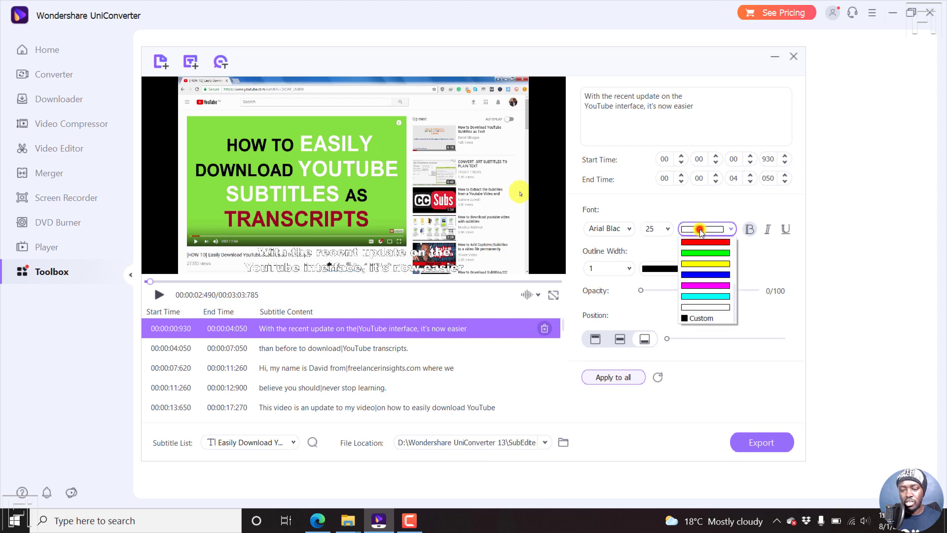
pyautogui.click(714, 265)
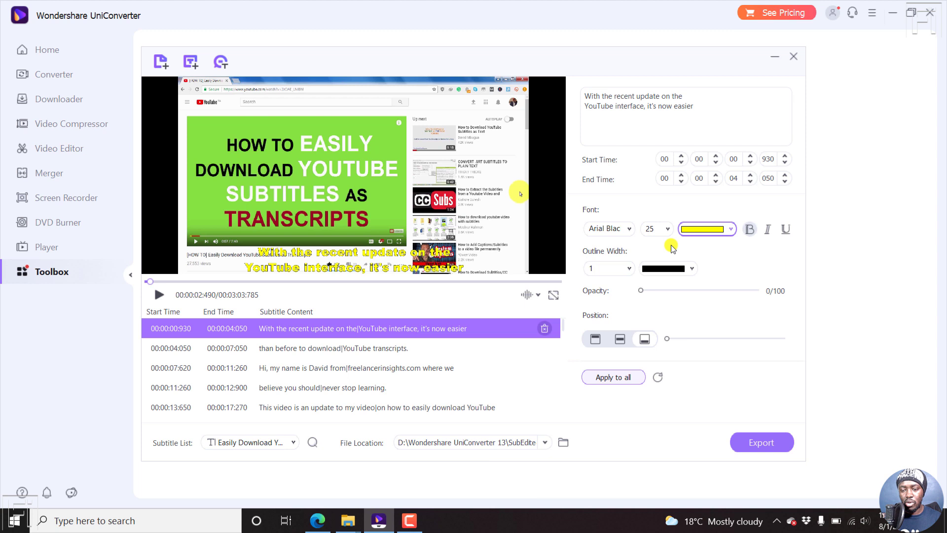
pyautogui.click(751, 229)
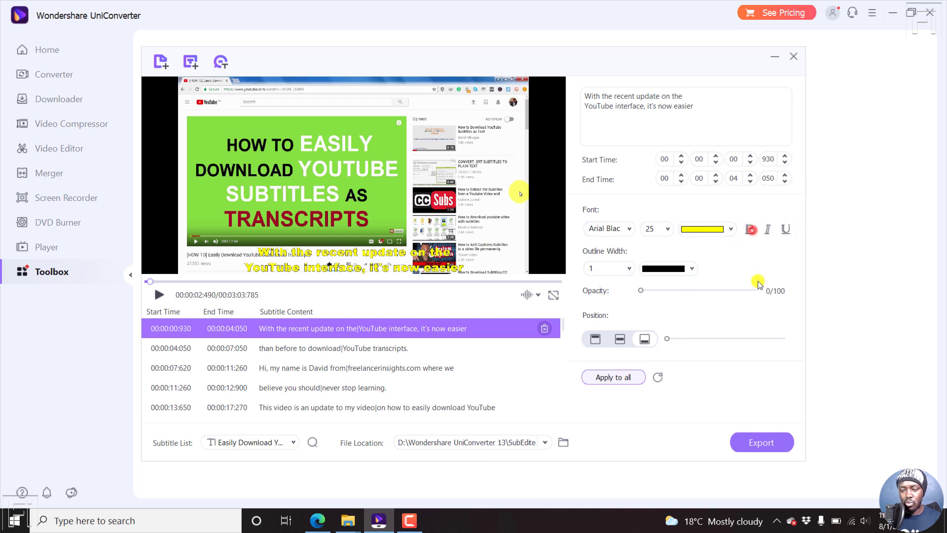
pyautogui.click(788, 232)
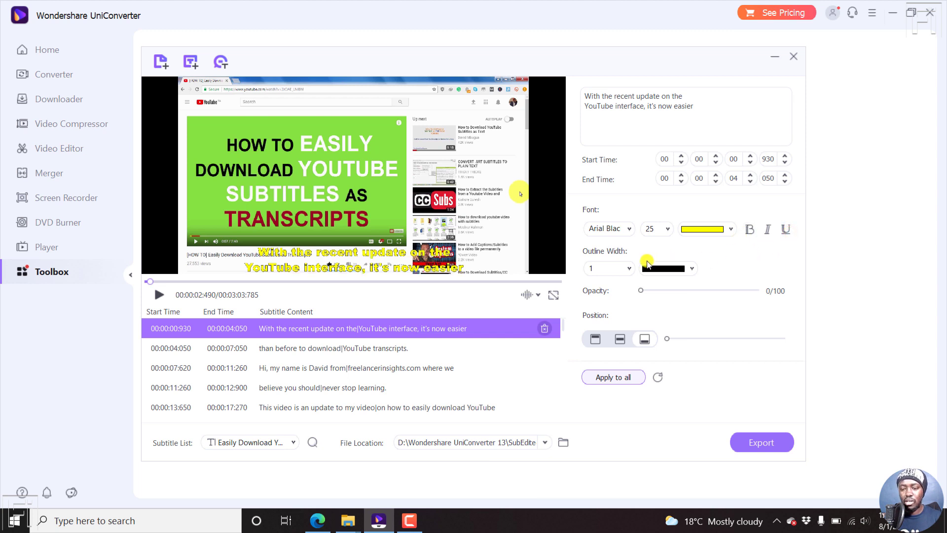
pyautogui.click(630, 268)
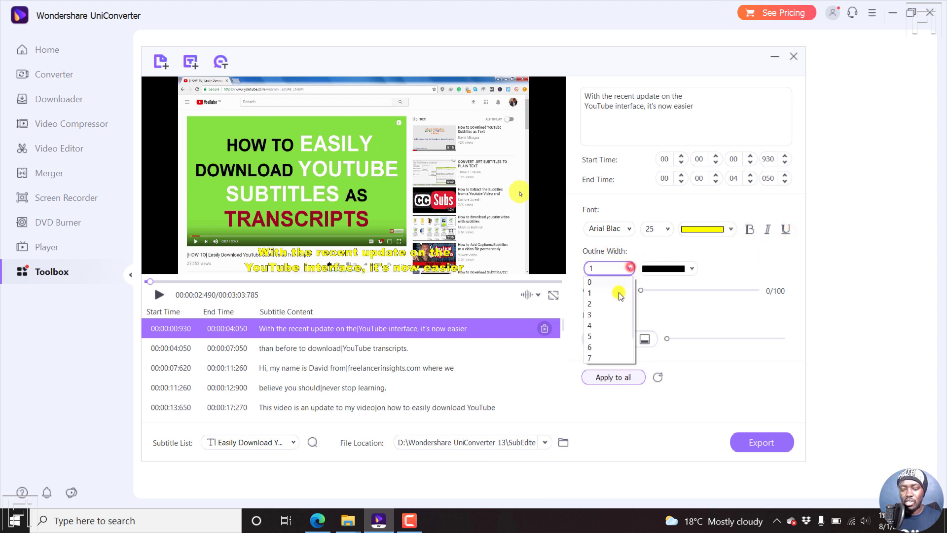
pyautogui.click(596, 326)
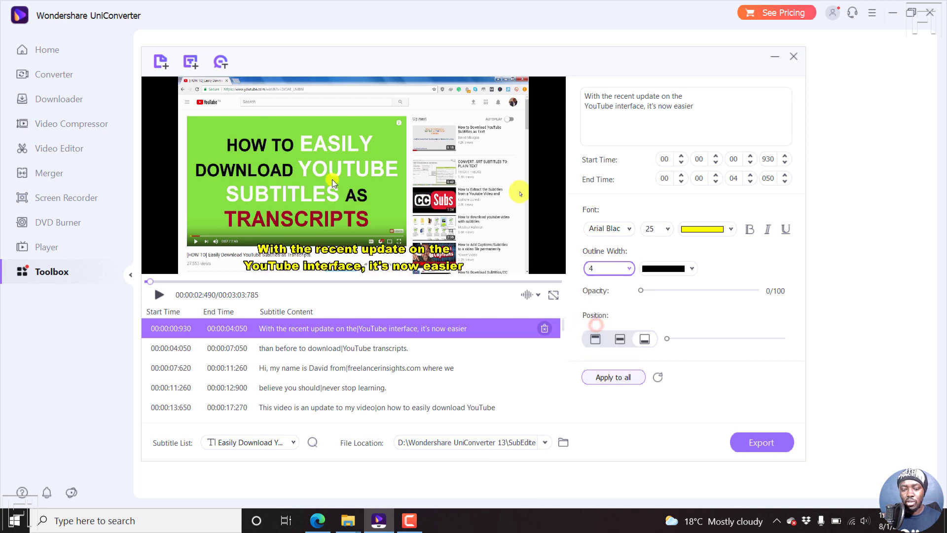
pyautogui.click(729, 266)
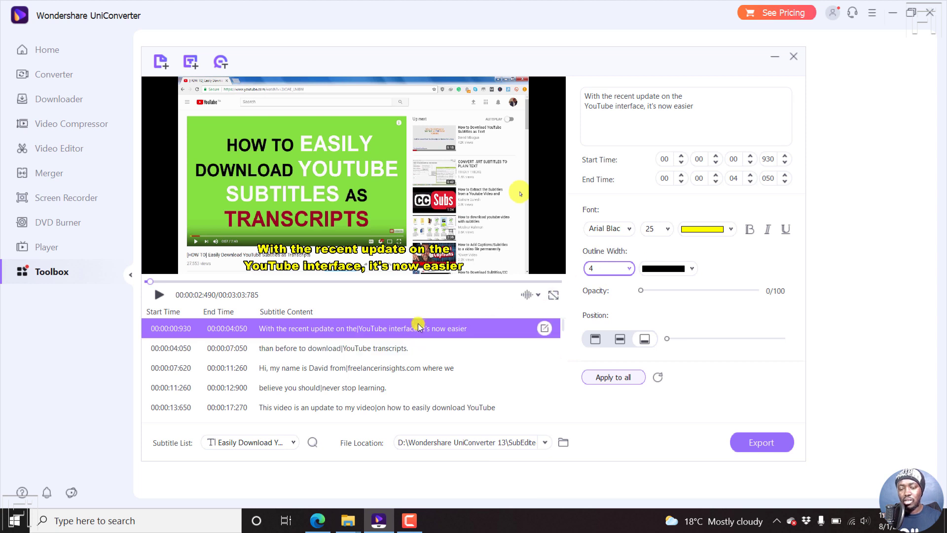
pyautogui.moveTo(449, 330)
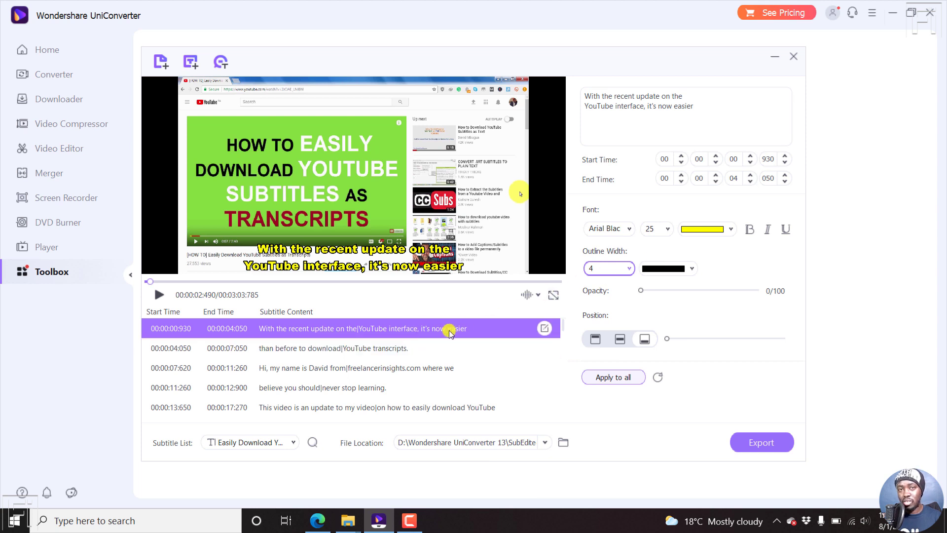
pyautogui.click(391, 349)
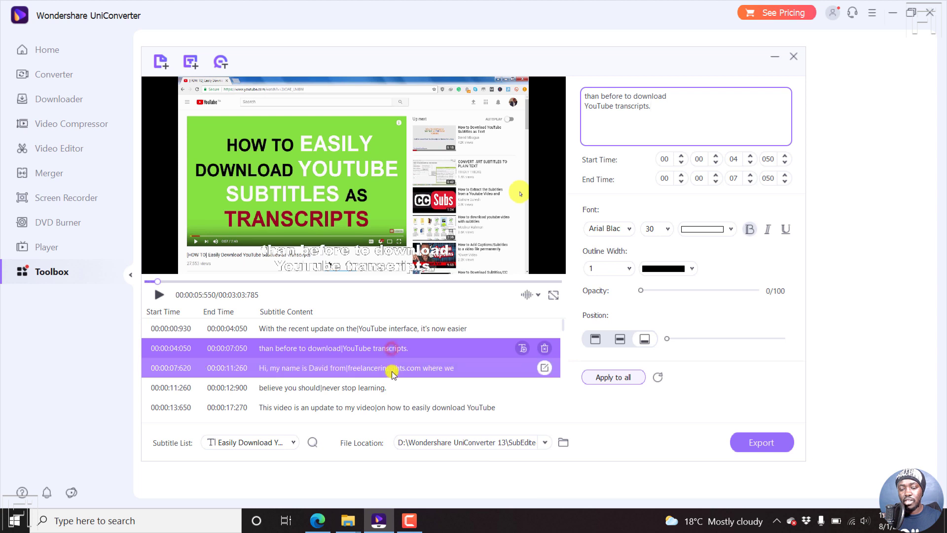
pyautogui.click(391, 370)
pyautogui.click(379, 387)
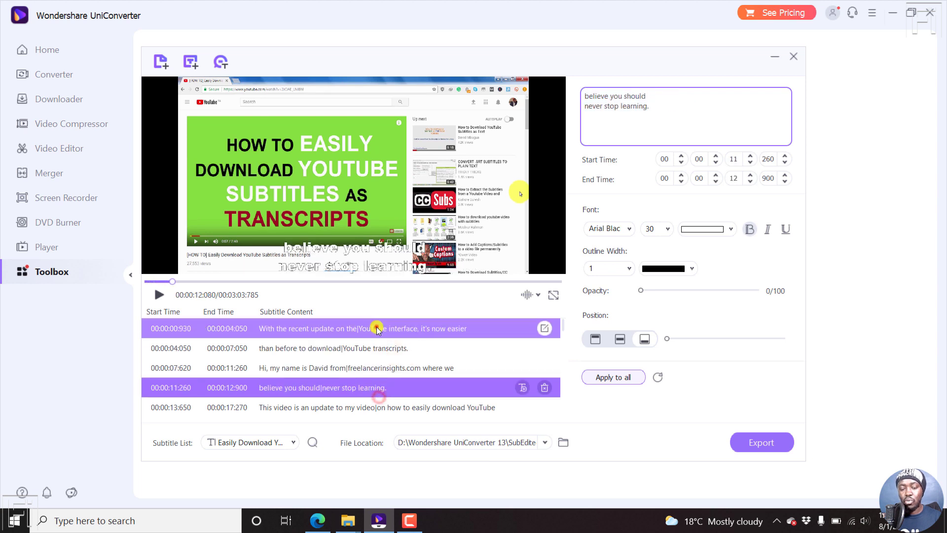
pyautogui.click(377, 328)
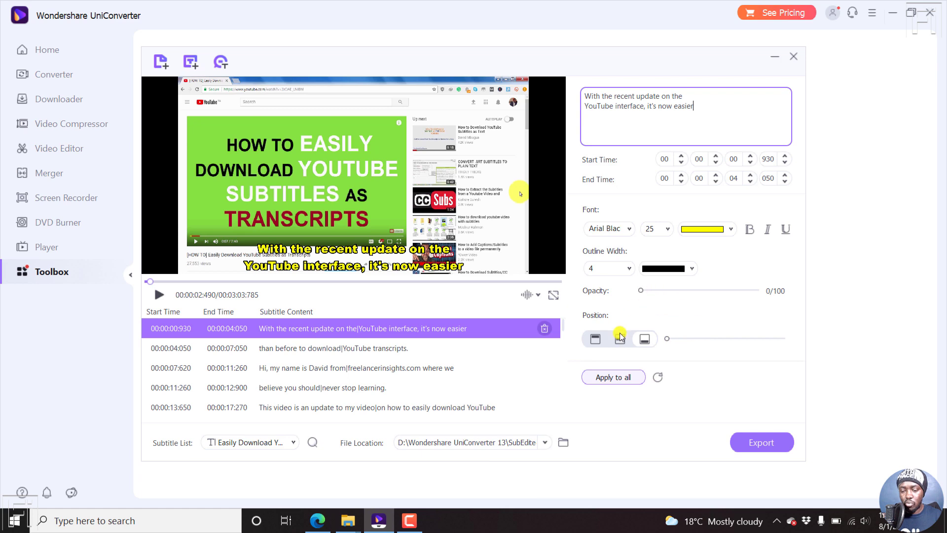
# Apply the first line's style to all subtitles and review rows 2–5
pyautogui.click(613, 378)
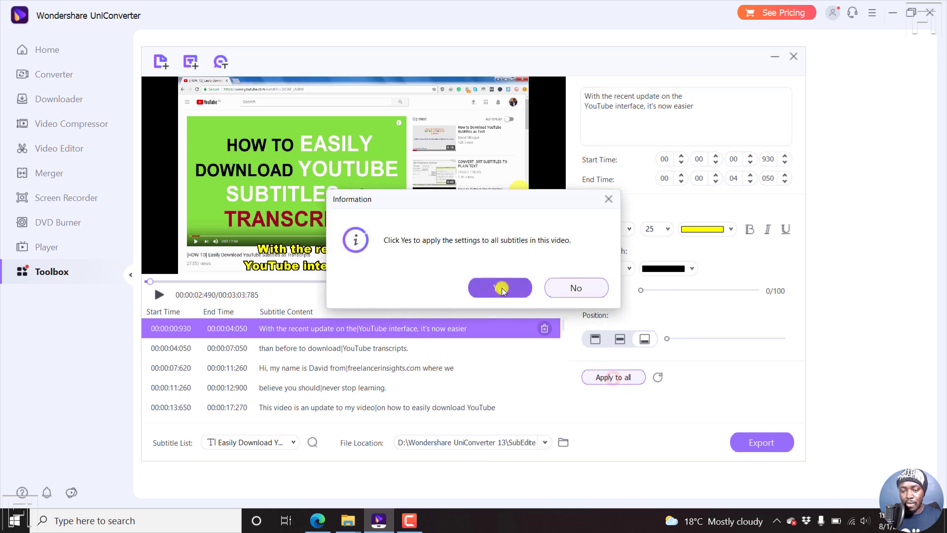
pyautogui.click(499, 287)
pyautogui.click(399, 348)
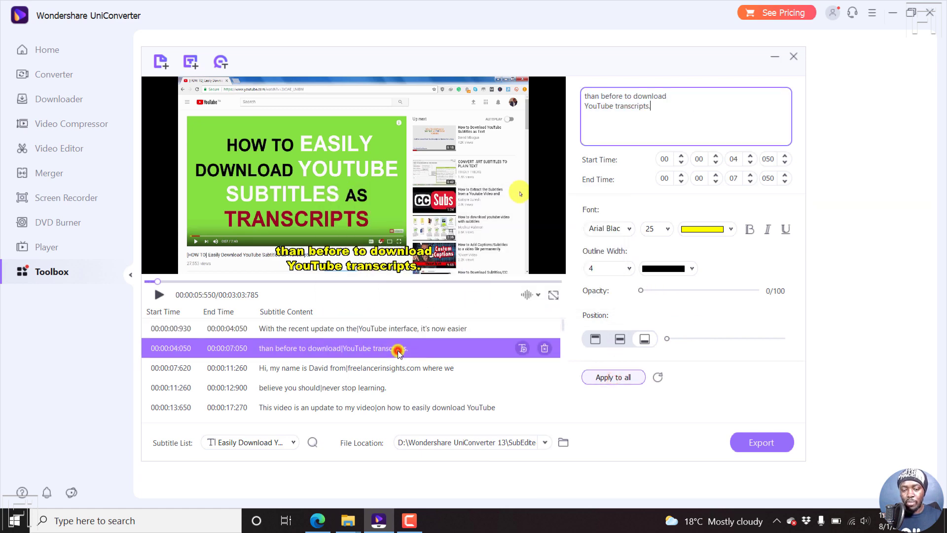
pyautogui.click(401, 368)
pyautogui.click(395, 388)
pyautogui.click(397, 405)
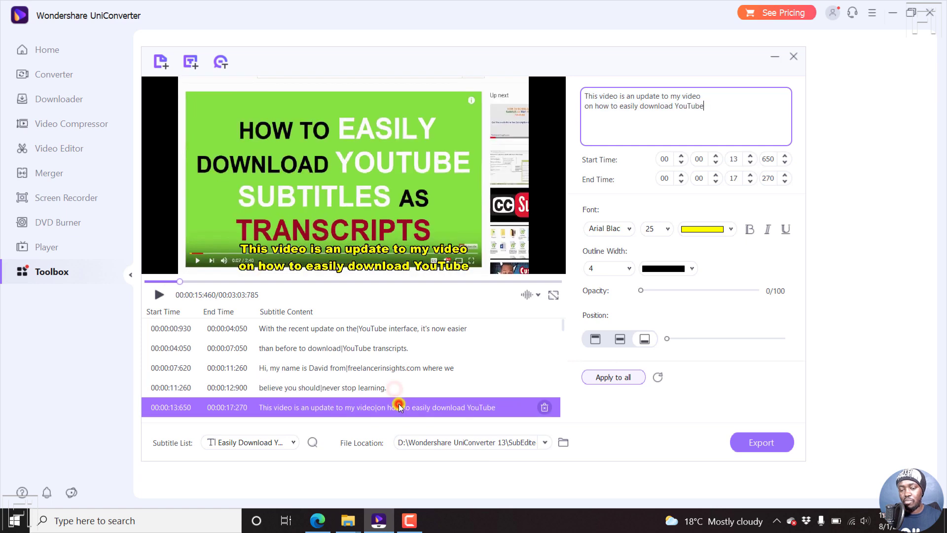
pyautogui.click(378, 327)
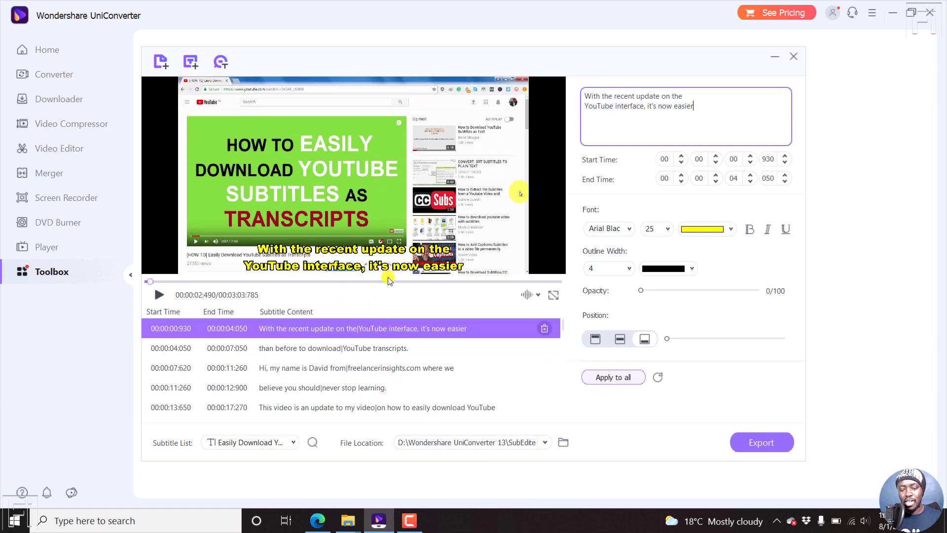
# Set subtitle rows 1 and 5 to the Top position
pyautogui.click(595, 341)
pyautogui.click(407, 348)
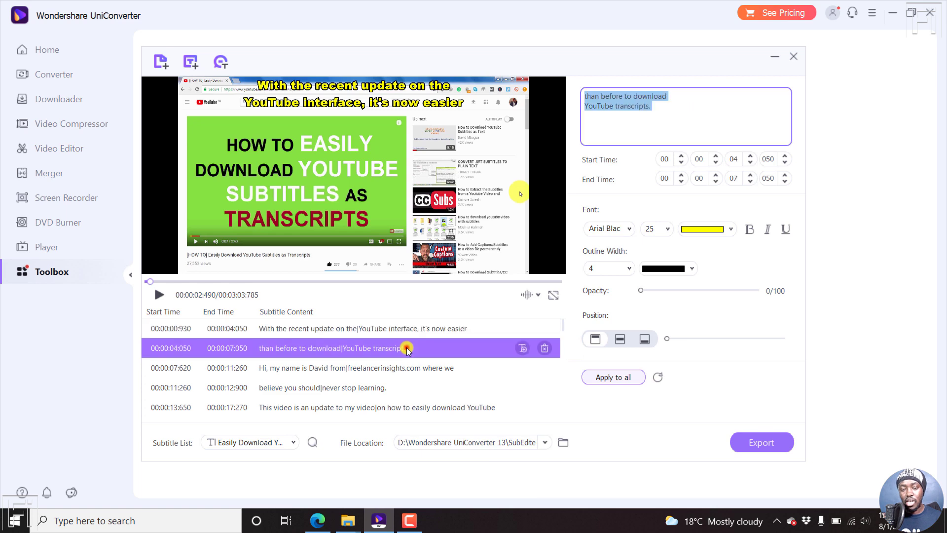
pyautogui.click(409, 368)
pyautogui.click(388, 389)
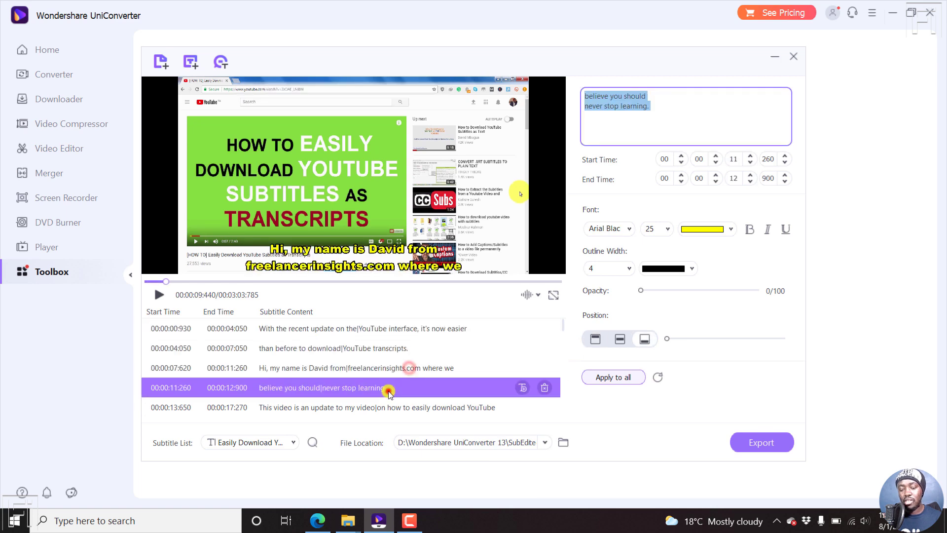
pyautogui.click(402, 407)
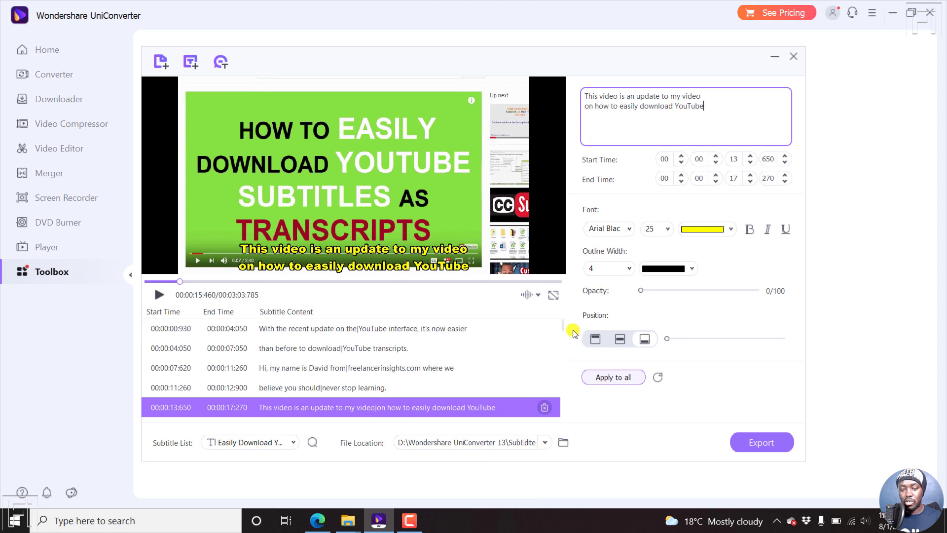
pyautogui.moveTo(370, 407)
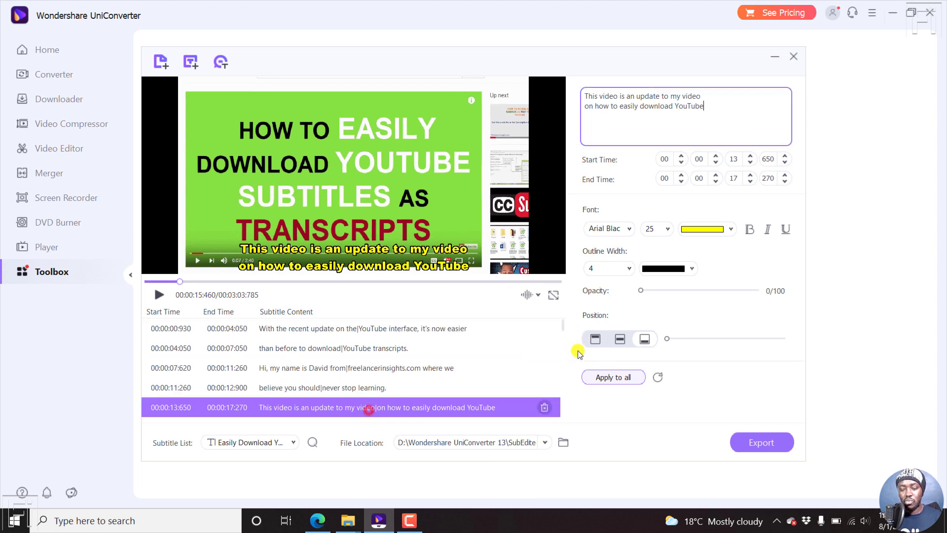
pyautogui.click(596, 339)
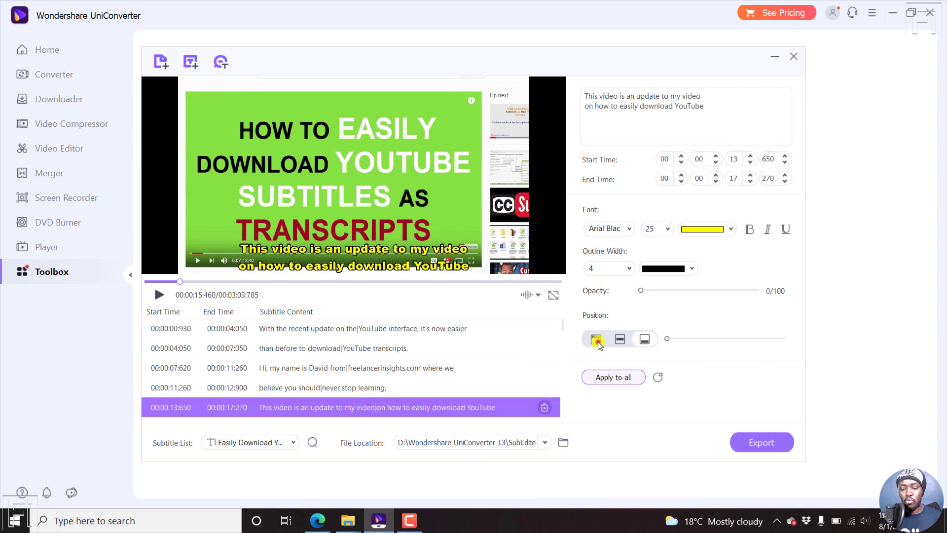
# Preview the placement of all five subtitle rows
pyautogui.click(369, 327)
pyautogui.click(384, 347)
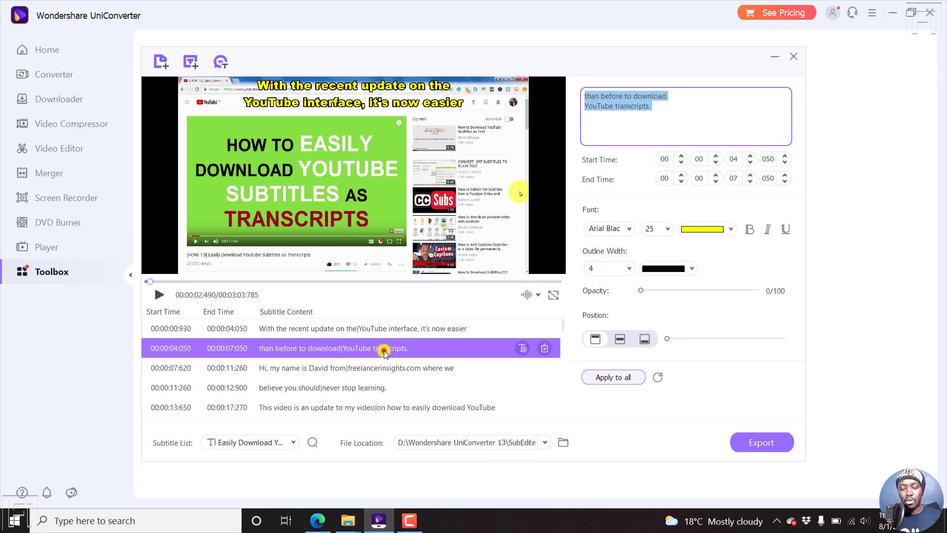
pyautogui.click(390, 360)
pyautogui.click(388, 388)
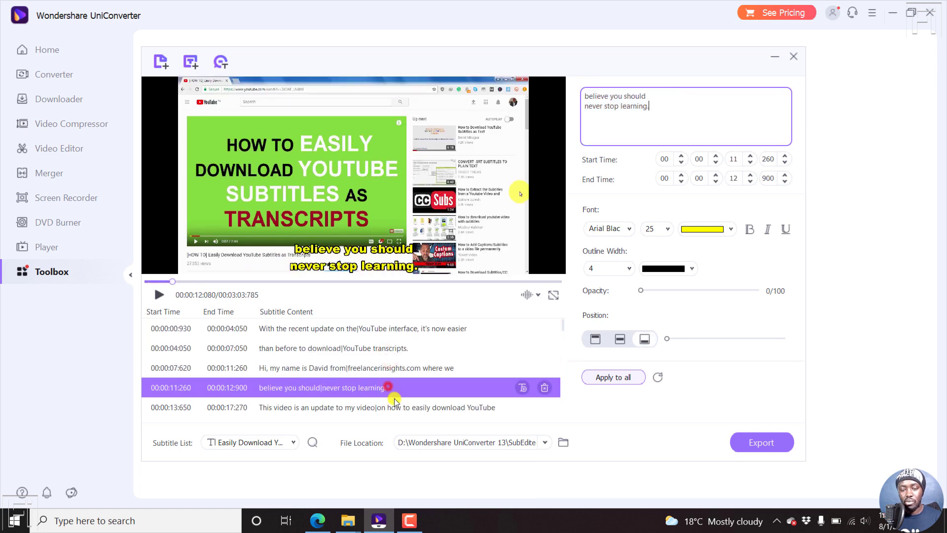
pyautogui.click(397, 407)
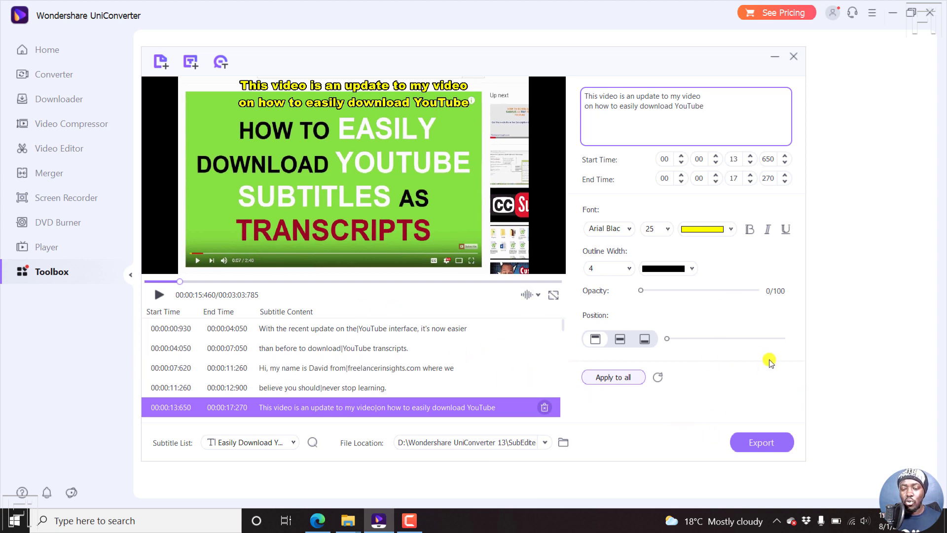
# Export the subtitled video, continuing the trial when prompted to upgrade
pyautogui.click(767, 443)
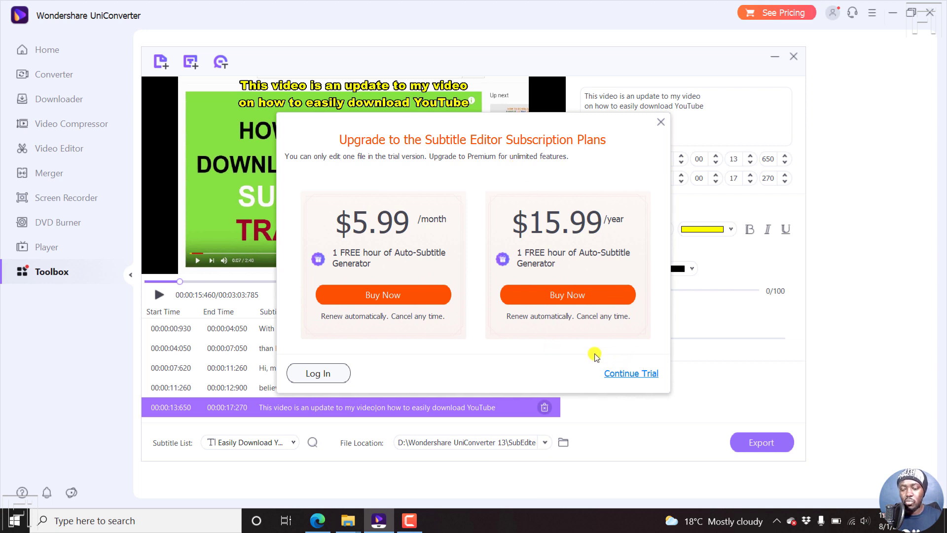
pyautogui.click(633, 373)
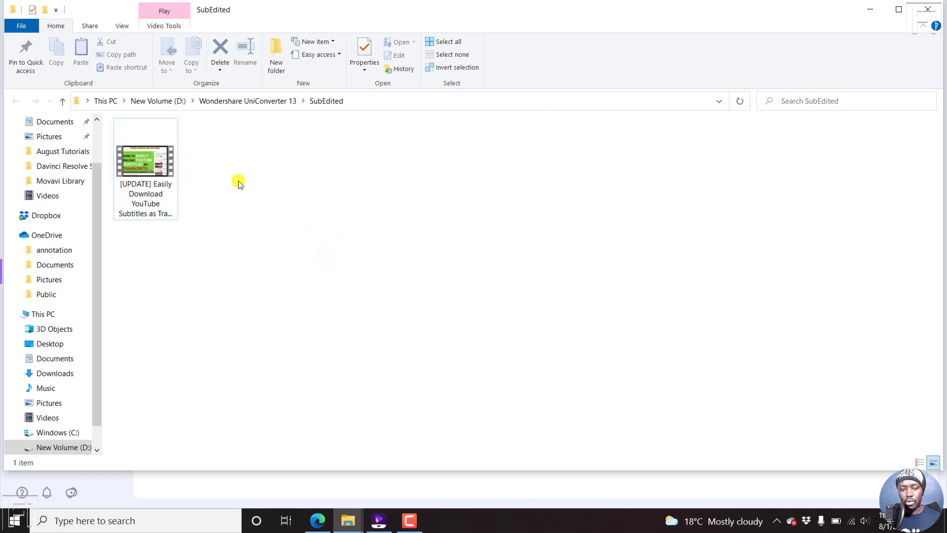
# Open the exported video file with VLC media player
pyautogui.click(155, 183)
pyautogui.rightClick(155, 183)
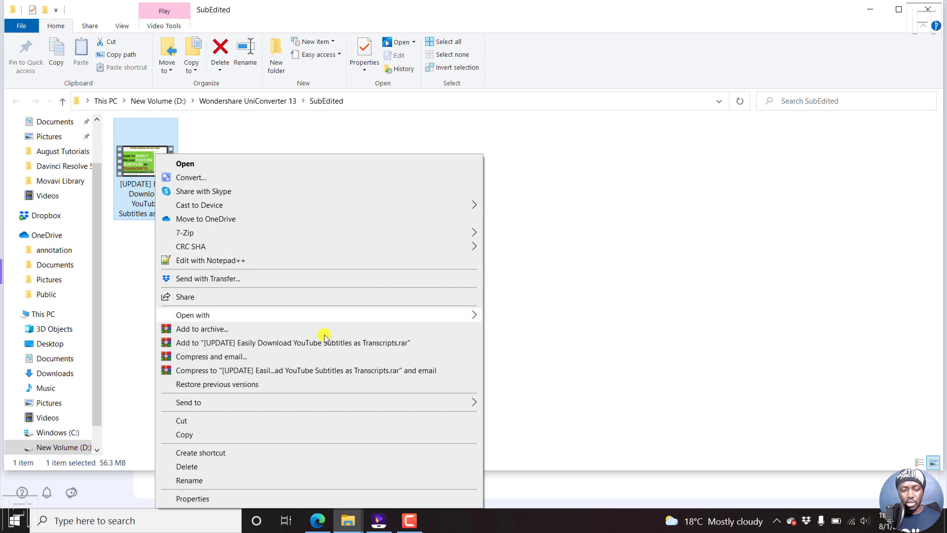
pyautogui.moveTo(192, 315)
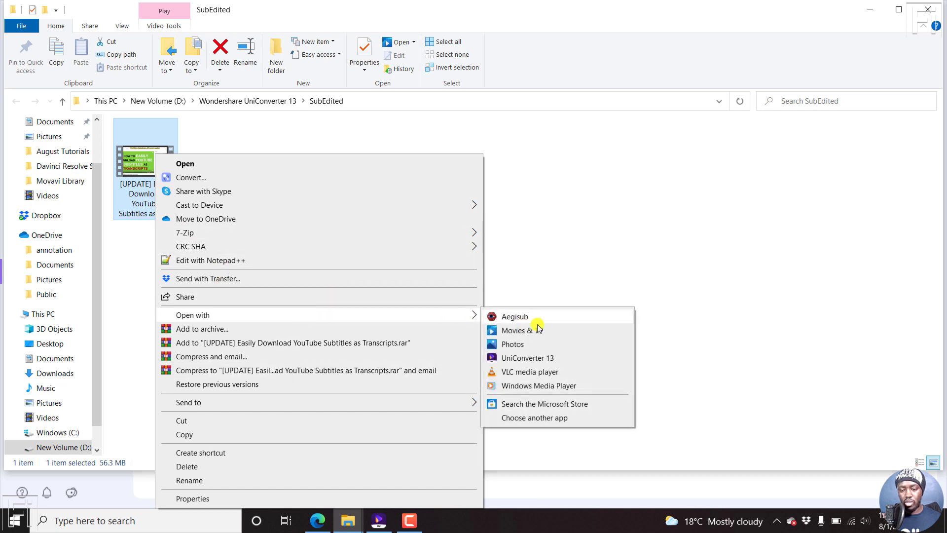
pyautogui.click(514, 370)
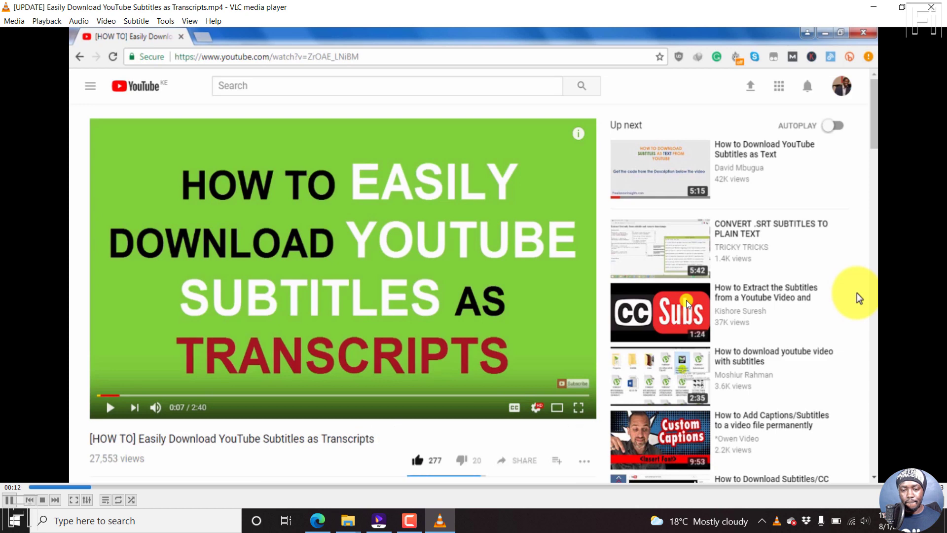
# Pause VLC playback at the top-positioned yellow caption
pyautogui.press('space')
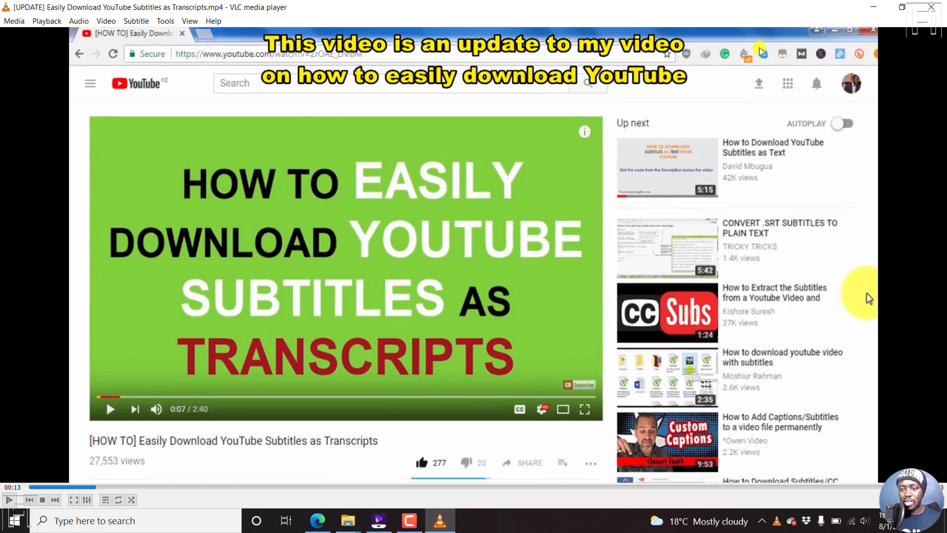
# Minimize the video player and return to the UniConverter Subtitle Editor
pyautogui.click(873, 6)
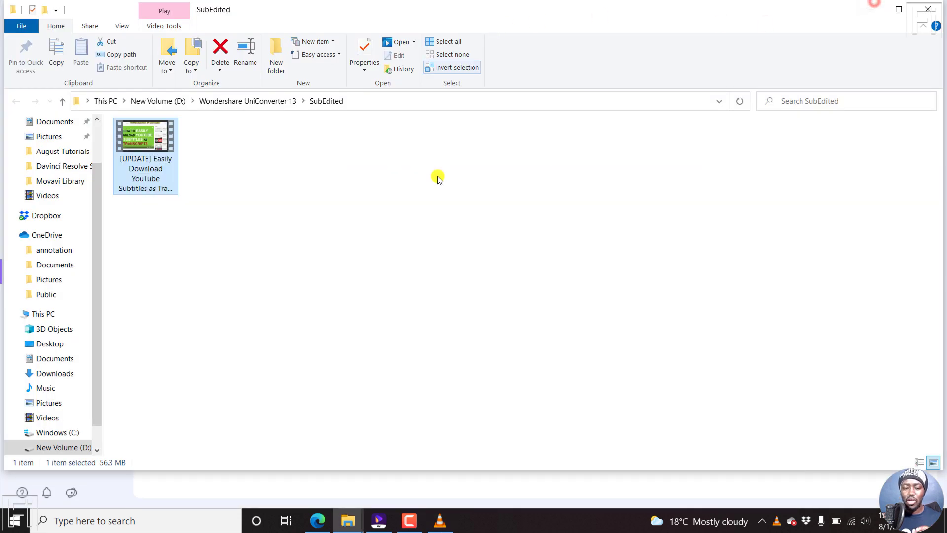
pyautogui.click(378, 520)
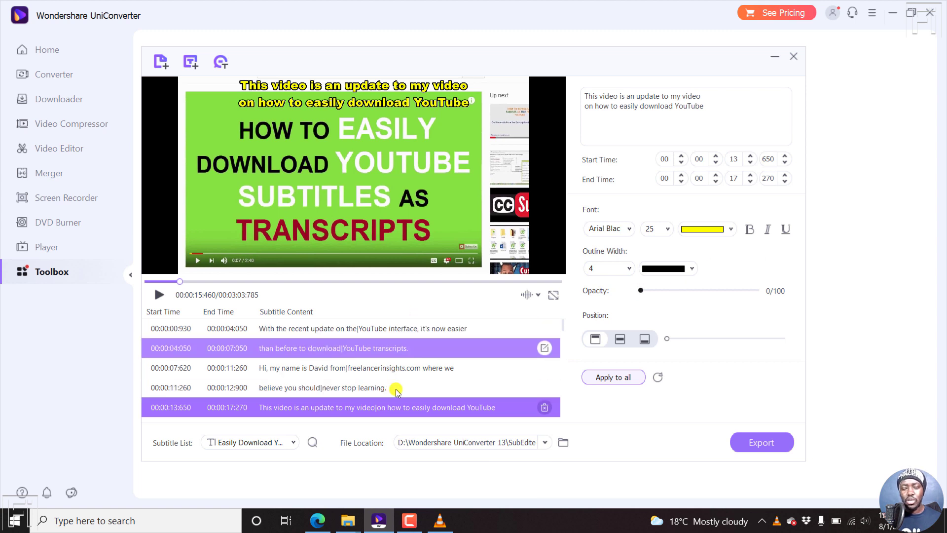
pyautogui.moveTo(341, 328)
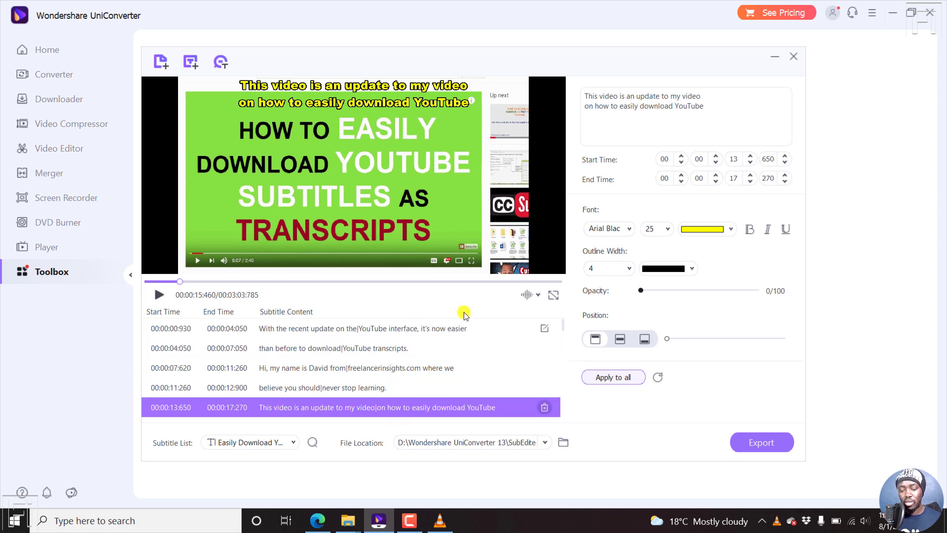
# Make the first subtitle's text red, then review the colours of subtitles two to four
pyautogui.click(393, 328)
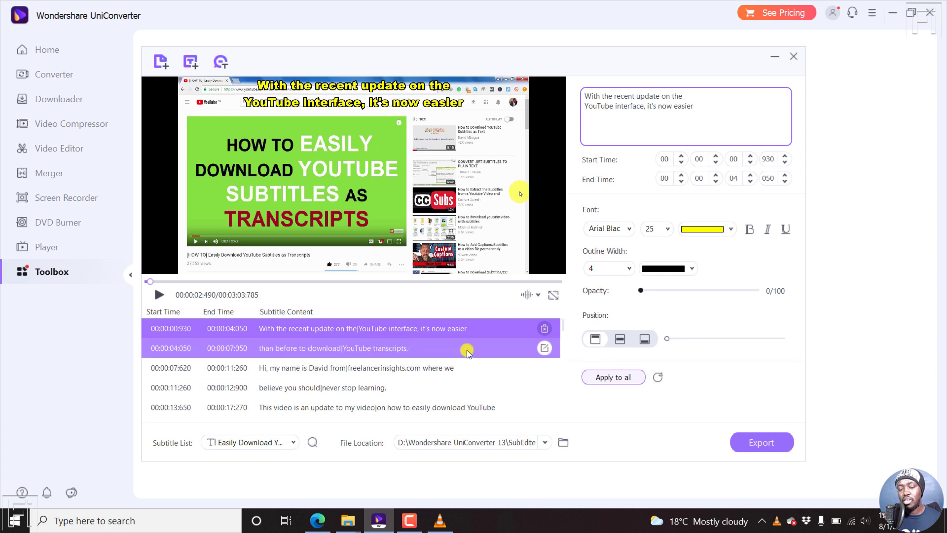
pyautogui.click(692, 229)
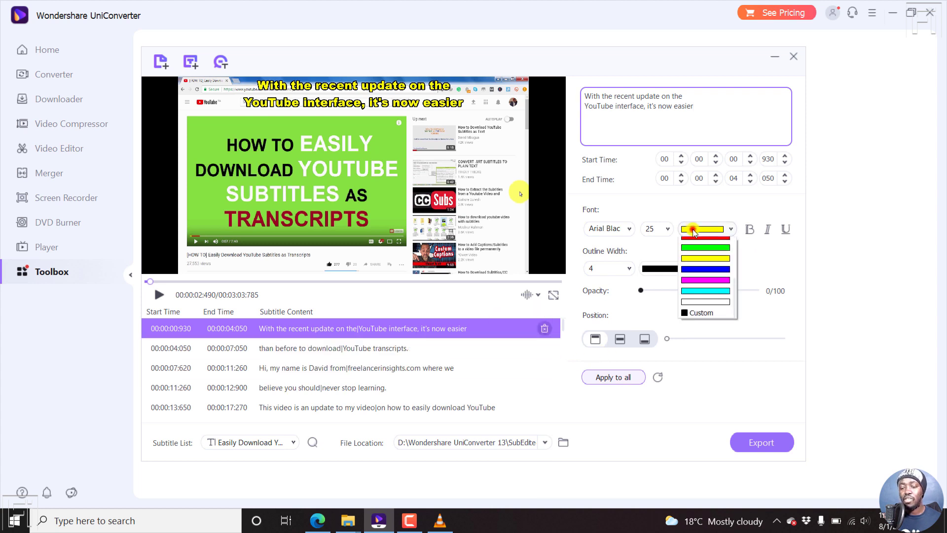
pyautogui.click(703, 241)
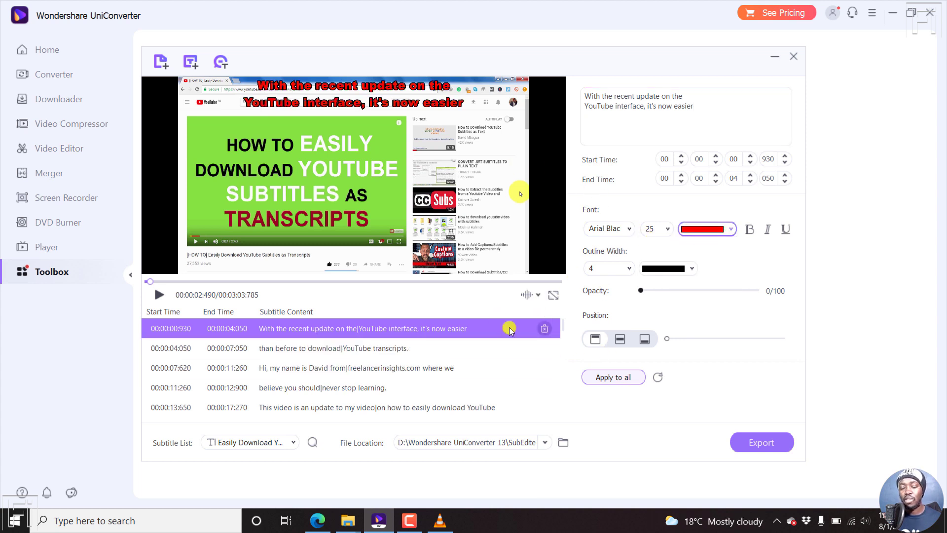
pyautogui.click(378, 348)
pyautogui.click(382, 368)
pyautogui.click(376, 385)
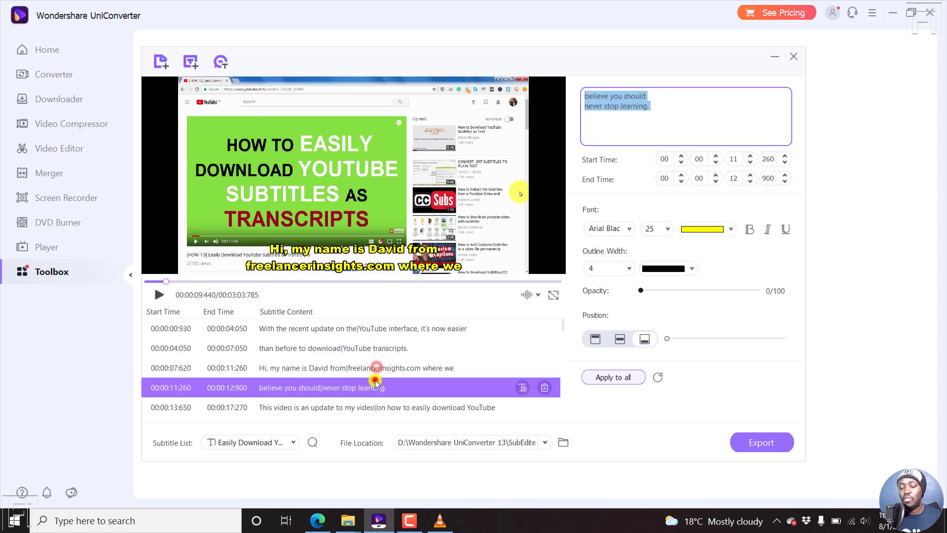